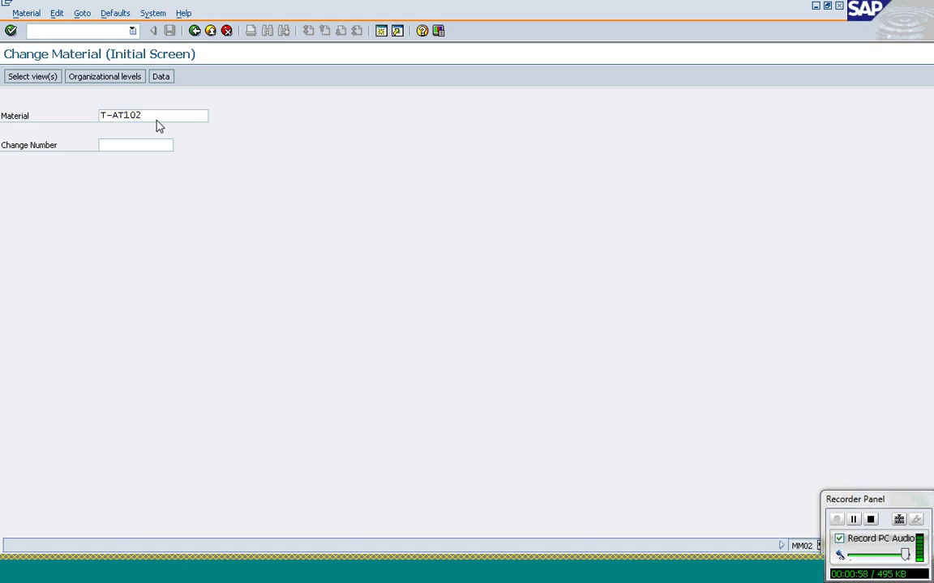
Step: Open the view selection for material T-AT102 and deselect all views
{"action": "key", "text": "Return"}
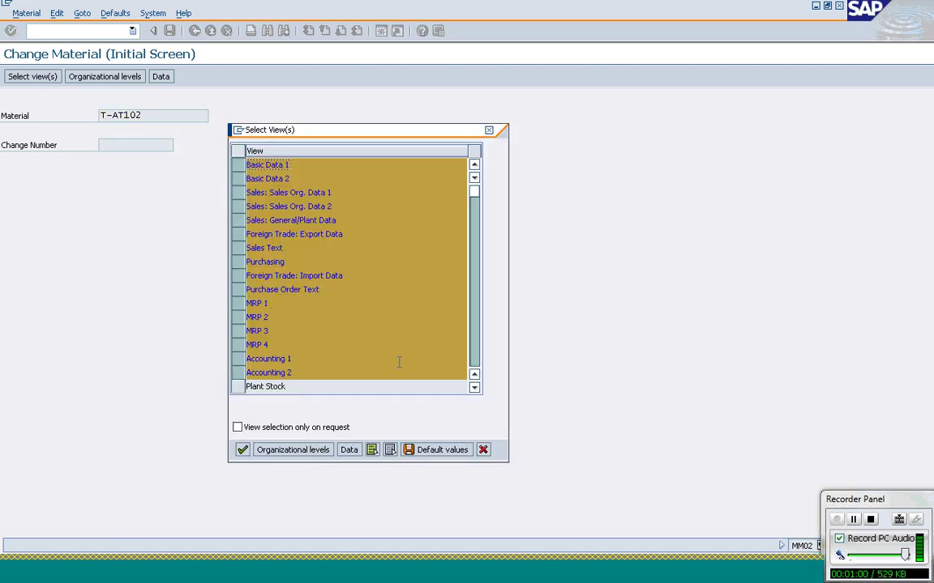
{"action": "left_click", "coordinate": [390, 450]}
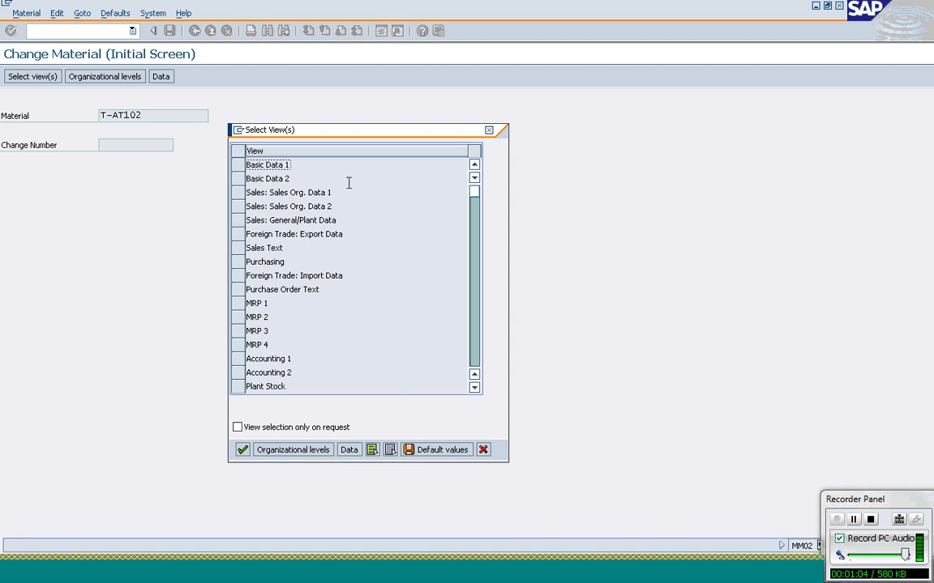
{"action": "left_click", "coordinate": [238, 168]}
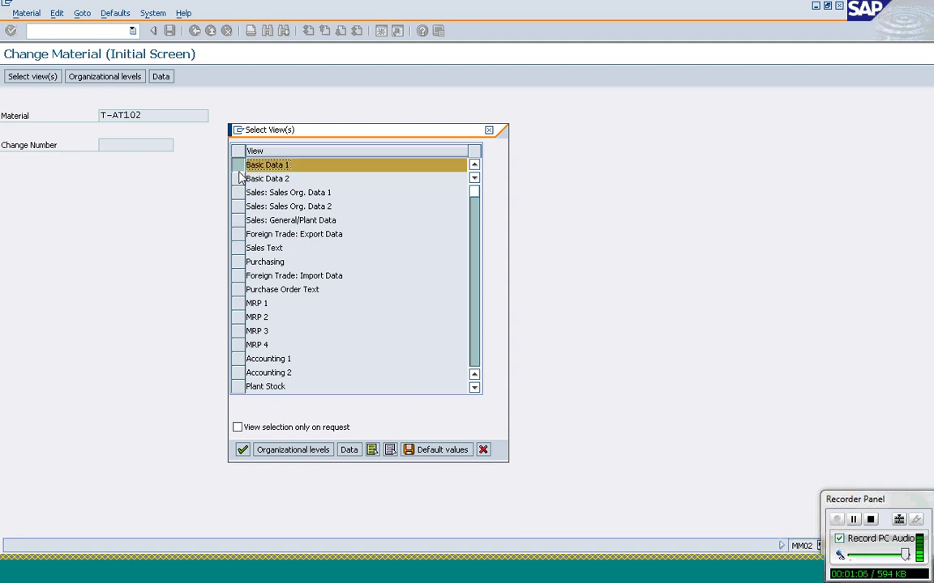
{"action": "left_click", "coordinate": [239, 179]}
{"action": "left_click", "coordinate": [240, 181]}
{"action": "left_click", "coordinate": [238, 168]}
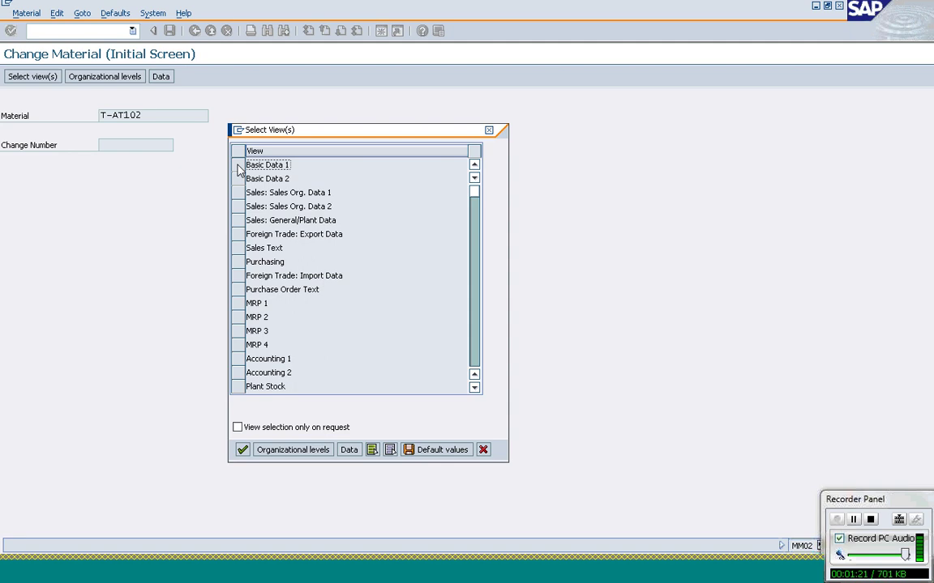
{"action": "left_click", "coordinate": [238, 169]}
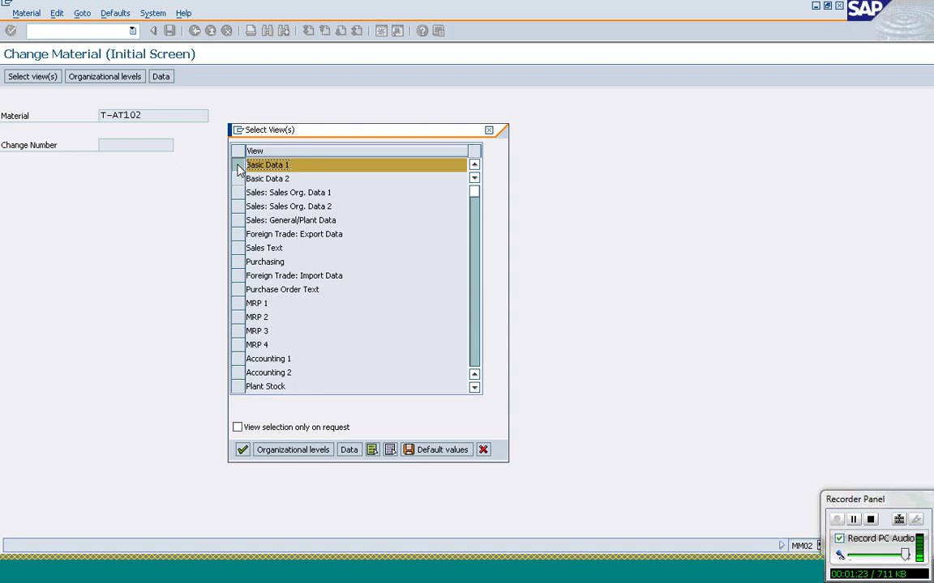
{"action": "left_click", "coordinate": [238, 179]}
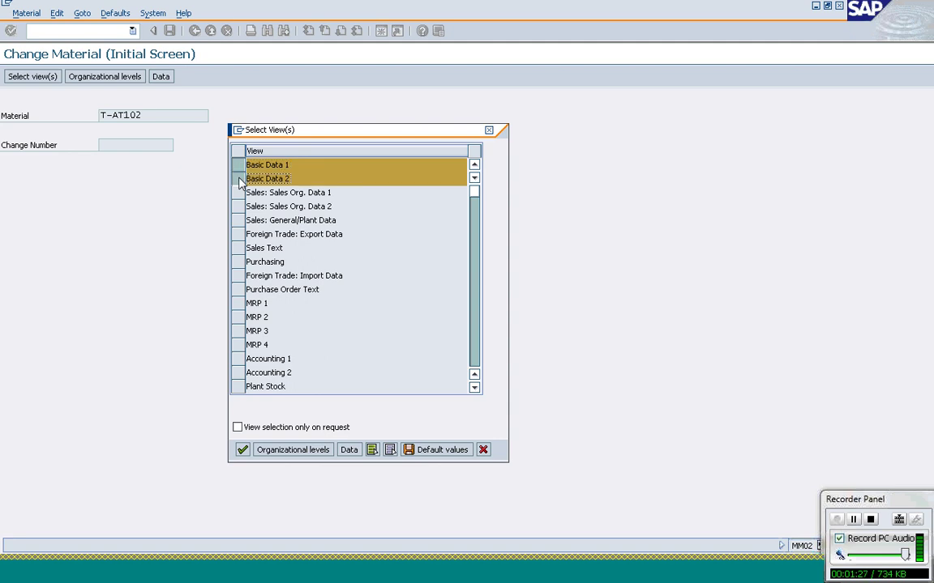
{"action": "left_click", "coordinate": [238, 179]}
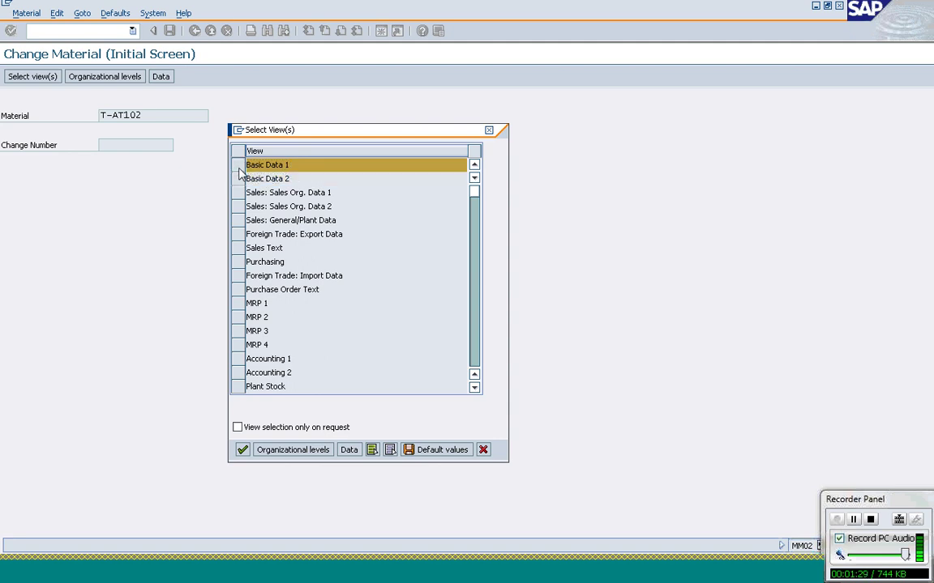
{"action": "left_click", "coordinate": [238, 168]}
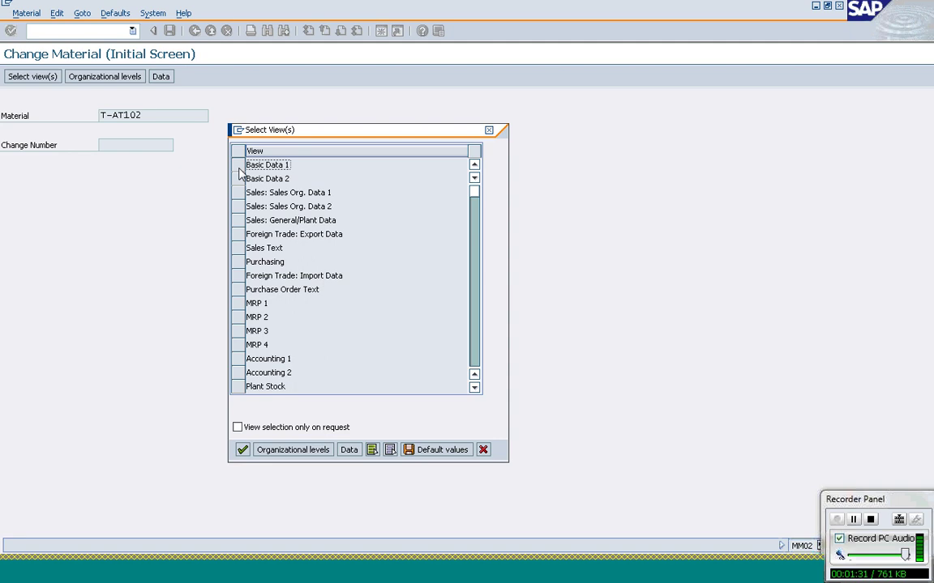
Step: Select the views Sales: Sales Org. Data 1, Sales: Sales Org. Data 2, Sales: General/Plant Data and Sales Text
{"action": "left_click", "coordinate": [238, 195]}
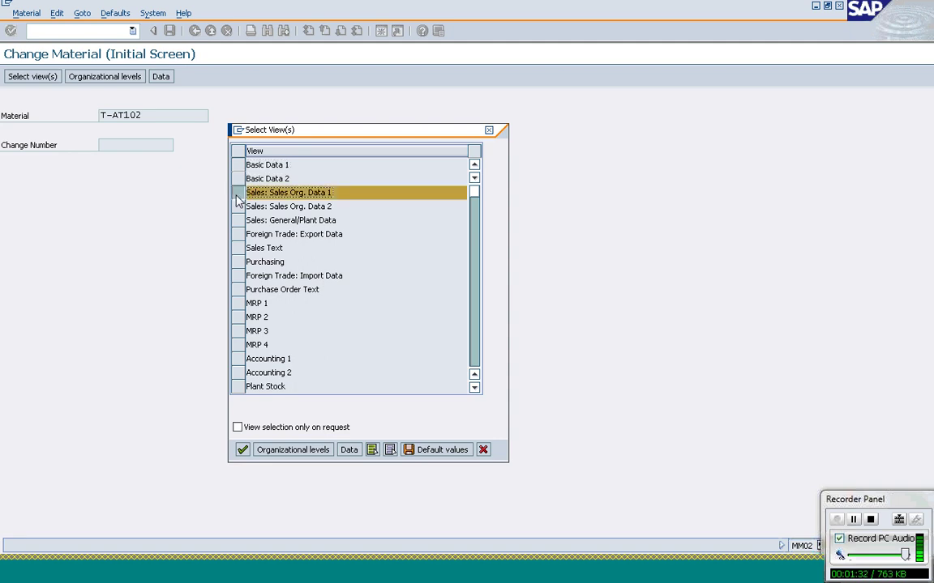
{"action": "left_click", "coordinate": [237, 207]}
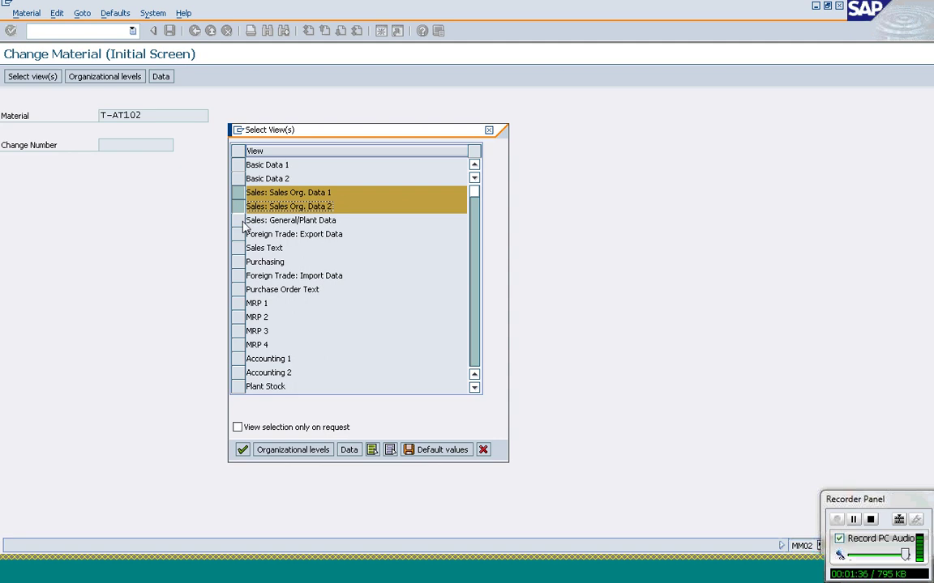
{"action": "left_click", "coordinate": [239, 221]}
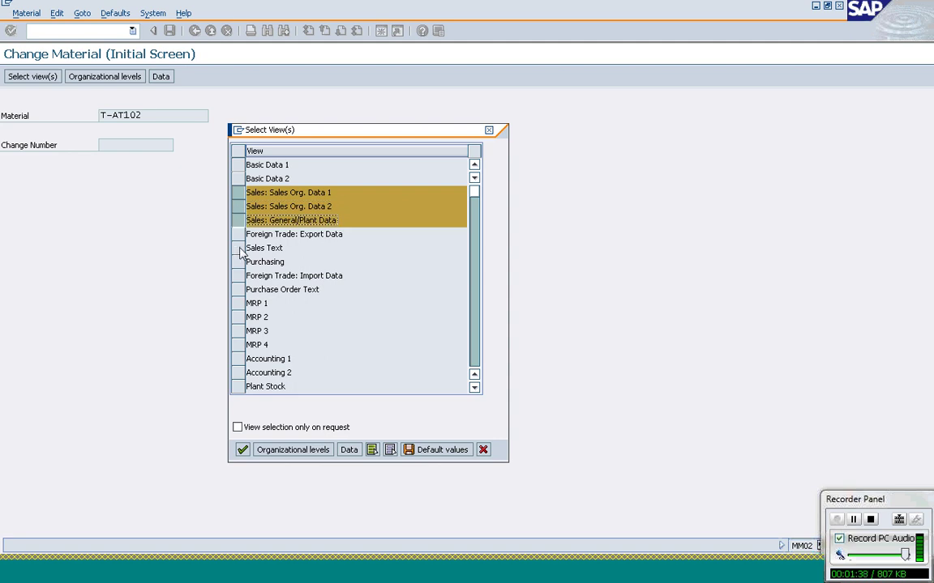
{"action": "left_click", "coordinate": [239, 248]}
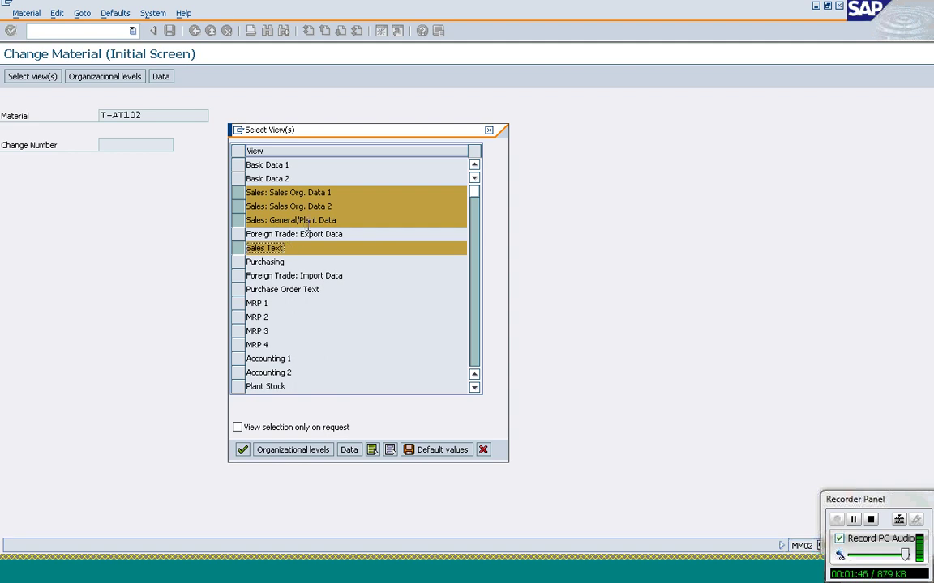
Step: Add Basic Data 1 and Basic Data 2 to the selected views and confirm the view selection
{"action": "left_click", "coordinate": [474, 388]}
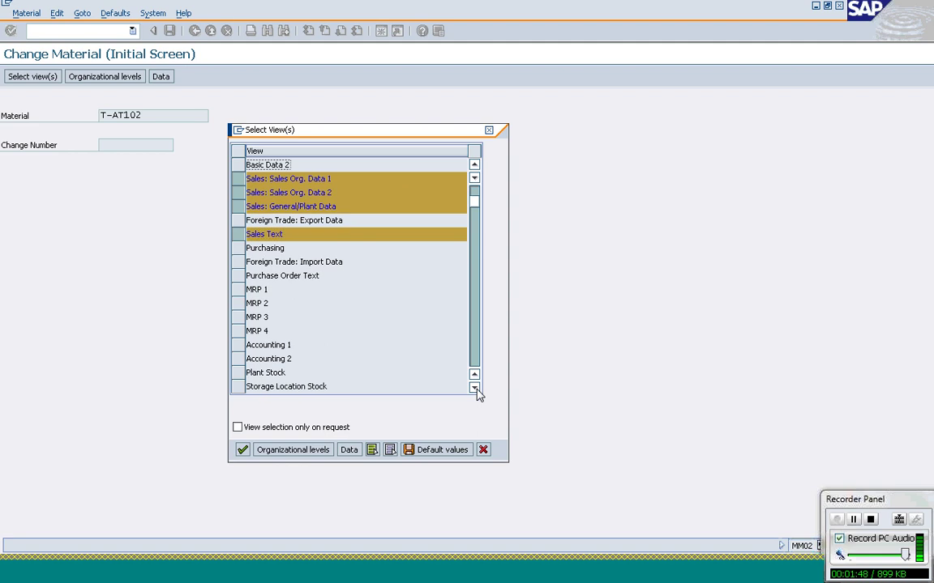
{"action": "left_click", "coordinate": [475, 388]}
{"action": "left_click", "coordinate": [475, 388]}
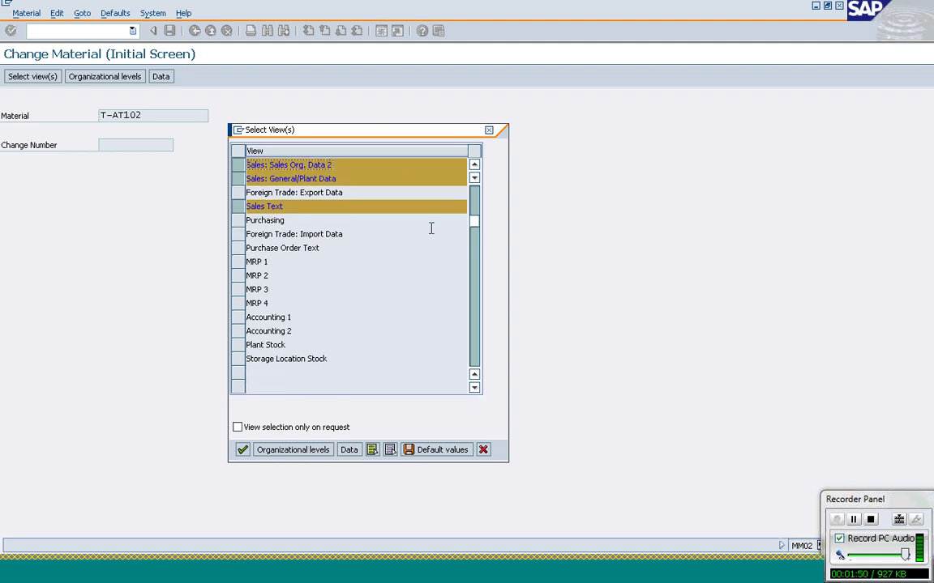
{"action": "scroll", "coordinate": [475, 186], "scroll_direction": "up", "scroll_amount": 1}
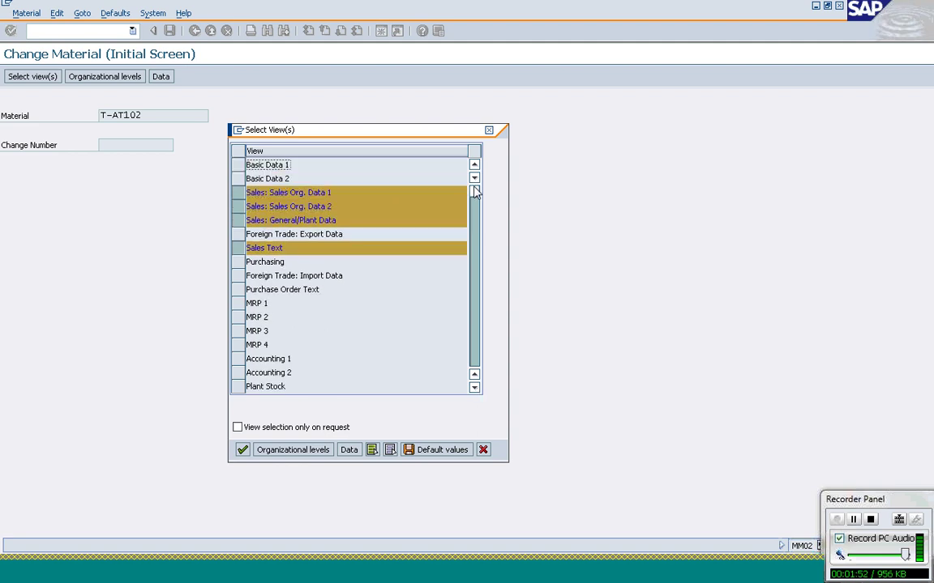
{"action": "left_click", "coordinate": [237, 178]}
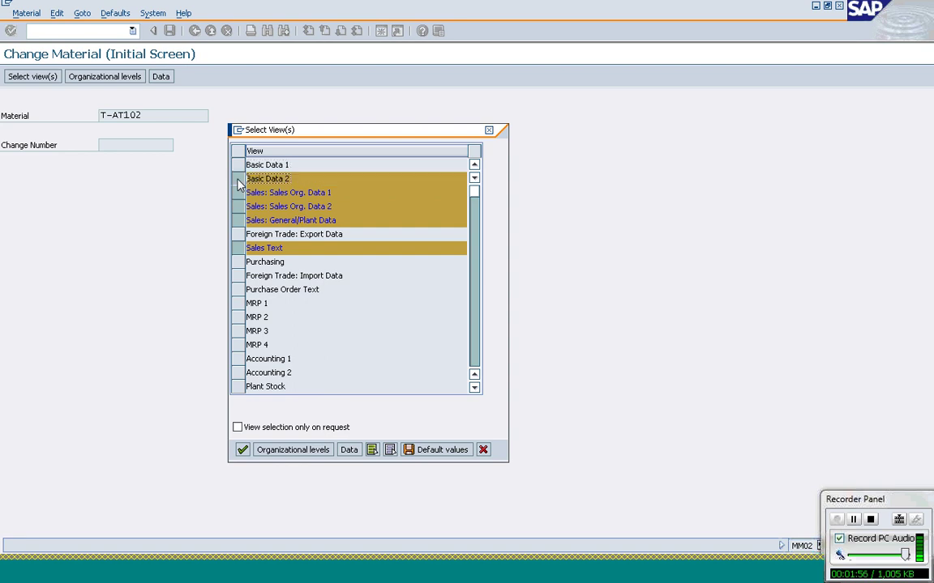
{"action": "left_click", "coordinate": [237, 165]}
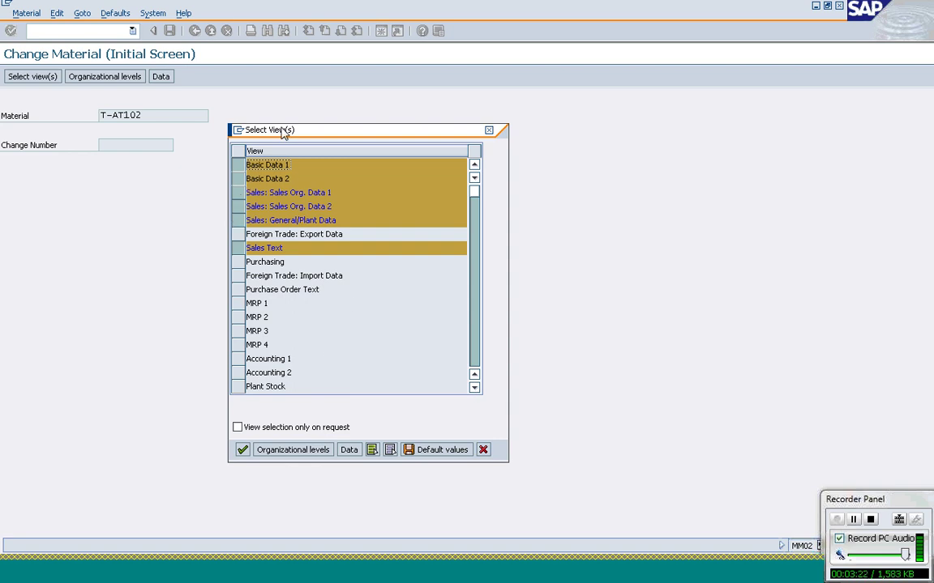
{"action": "left_click_drag", "start_coordinate": [283, 132], "coordinate": [304, 99]}
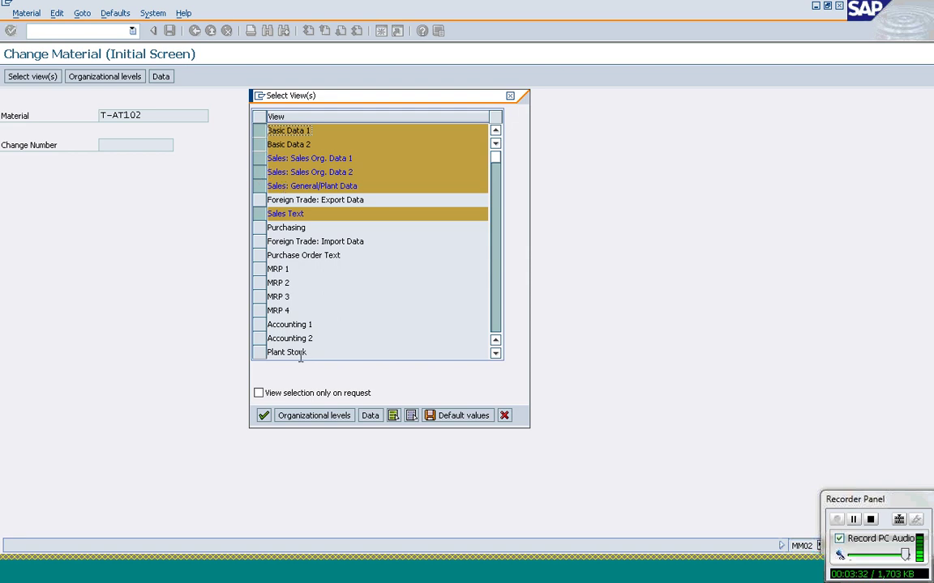
{"action": "left_click", "coordinate": [264, 416]}
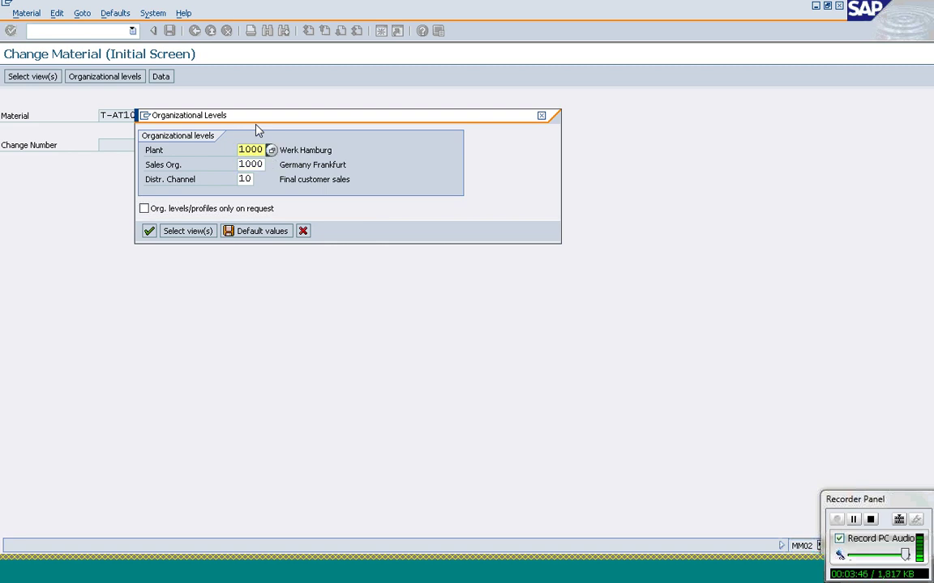
Step: Set the plant to 1200 in the organizational levels and open the material's basic data
{"action": "key", "text": "Down"}
{"action": "key", "text": "Up"}
{"action": "key", "text": "Right"}
{"action": "key", "text": "Down"}
{"action": "key", "text": "Down"}
{"action": "key", "text": "Down"}
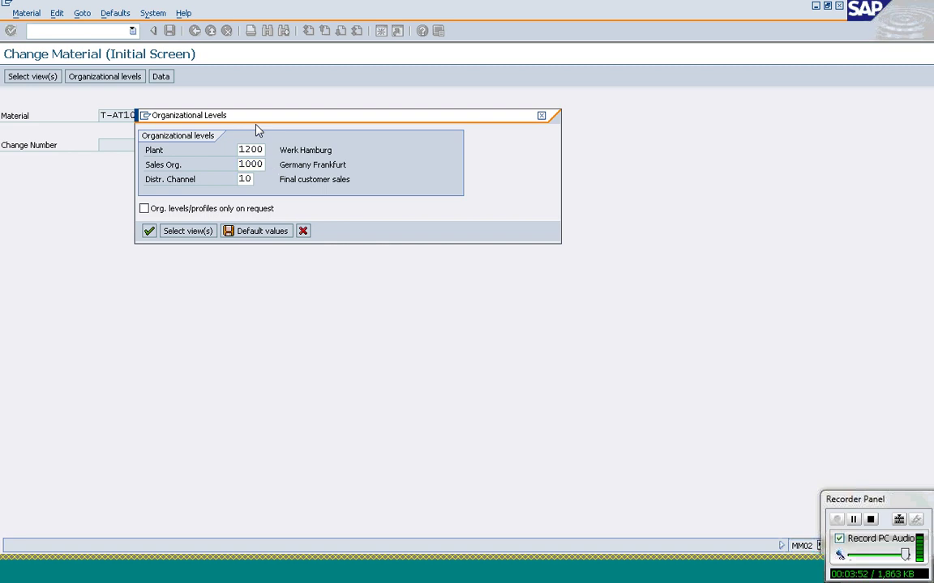
{"action": "key", "text": "Return"}
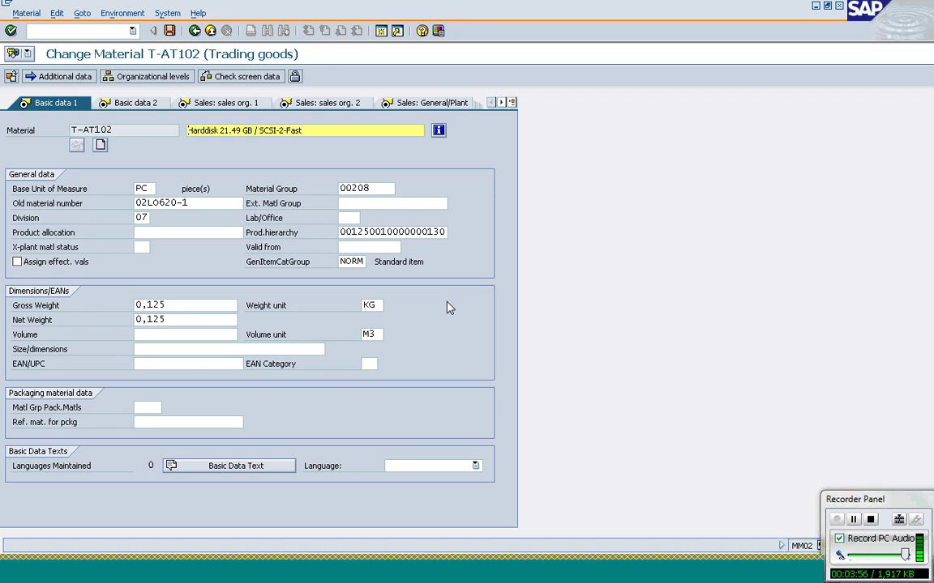
Step: Examine the material's Base Unit of Measure field in the general data
{"action": "left_click", "coordinate": [141, 188]}
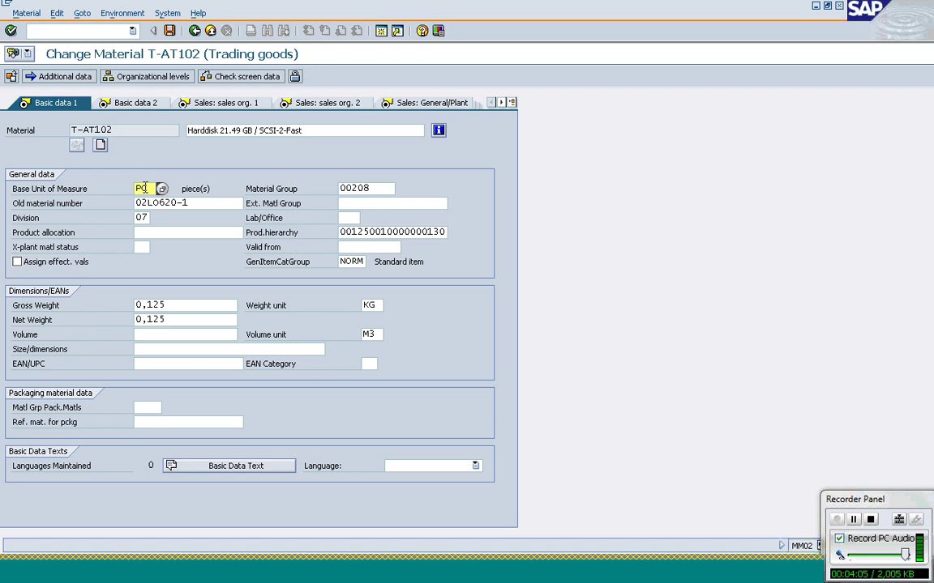
{"action": "left_click", "coordinate": [898, 502]}
{"action": "left_click_drag", "start_coordinate": [898, 501], "coordinate": [897, 449]}
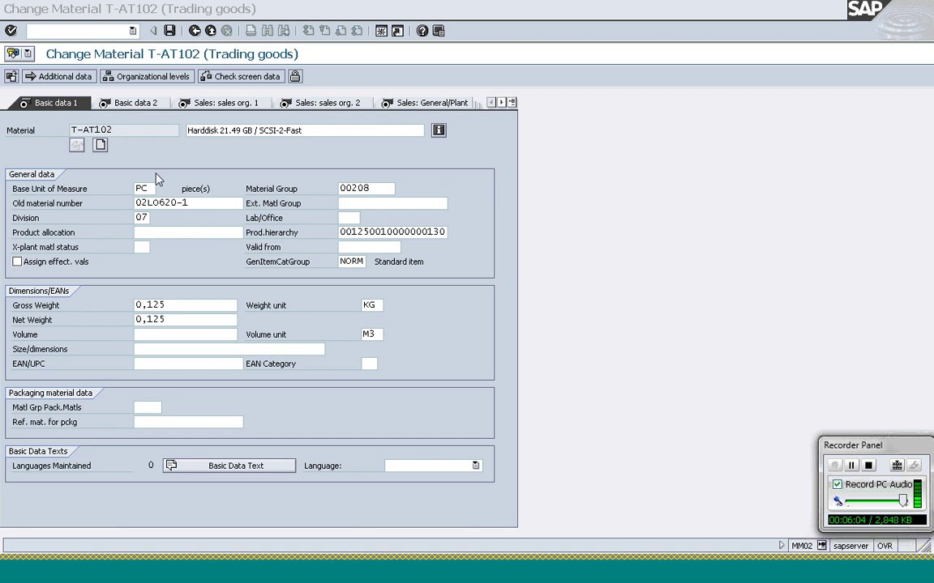
{"action": "left_click", "coordinate": [140, 188]}
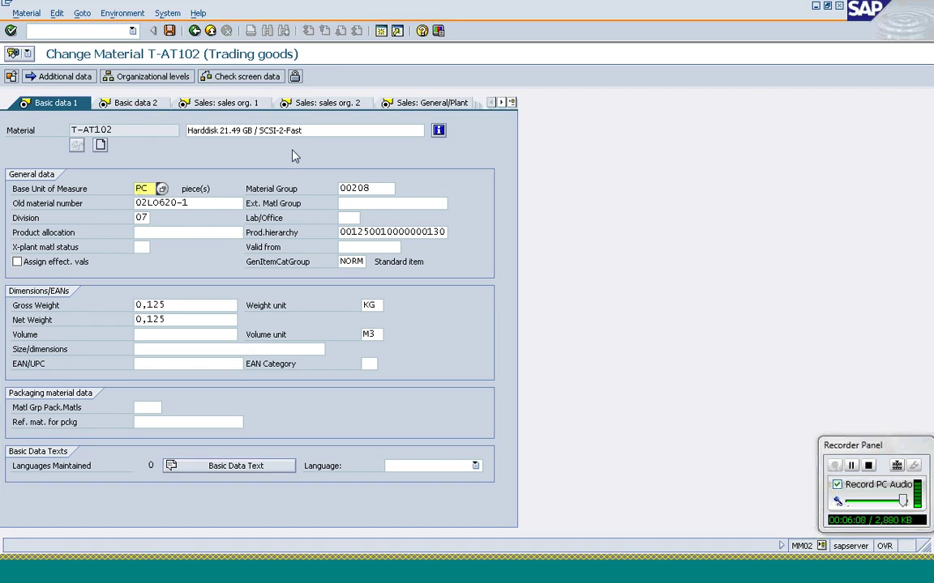
Step: Look up Hard disks (00208) in the list of possible material groups, then close the list without changing the field
{"action": "left_click", "coordinate": [375, 189]}
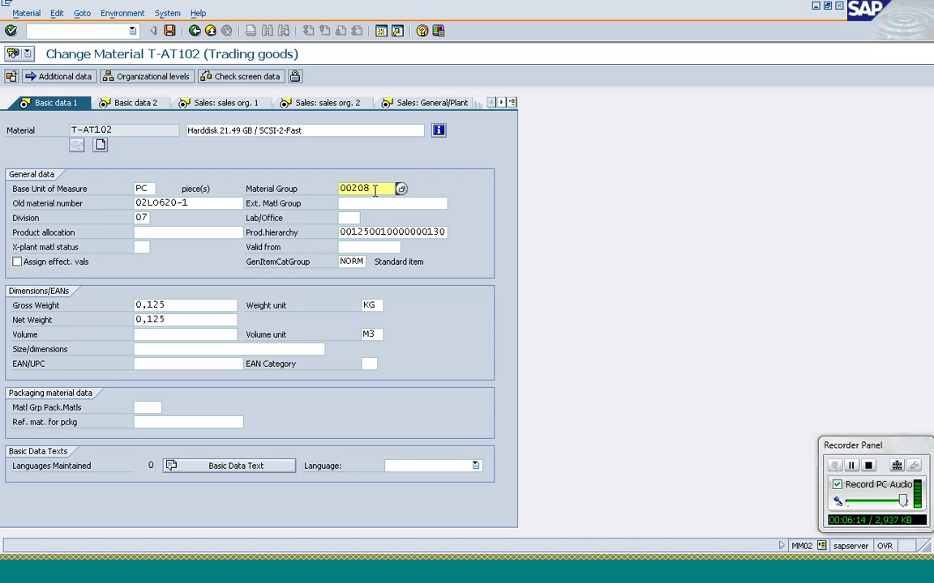
{"action": "key", "text": "Return"}
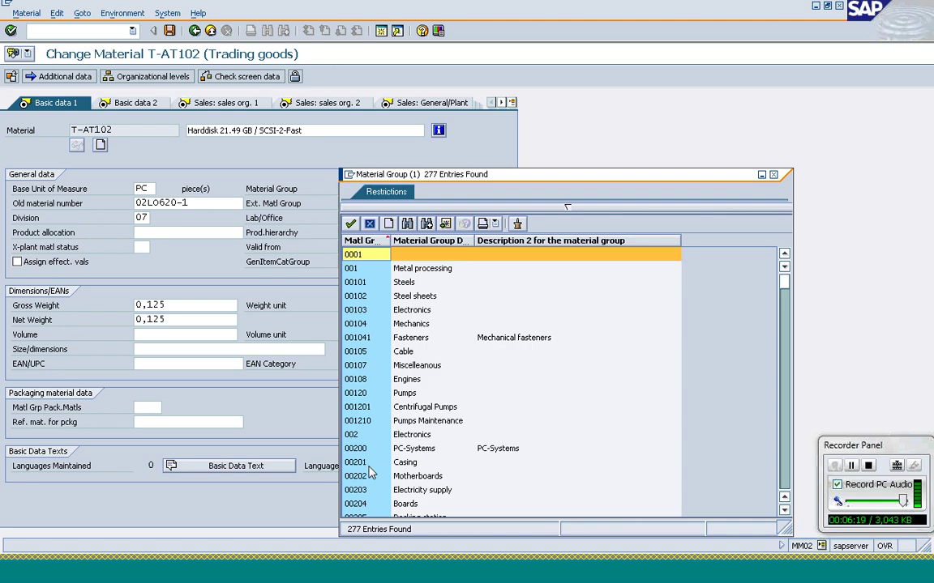
{"action": "left_click", "coordinate": [783, 511]}
{"action": "left_click", "coordinate": [784, 512]}
{"action": "left_click", "coordinate": [784, 512]}
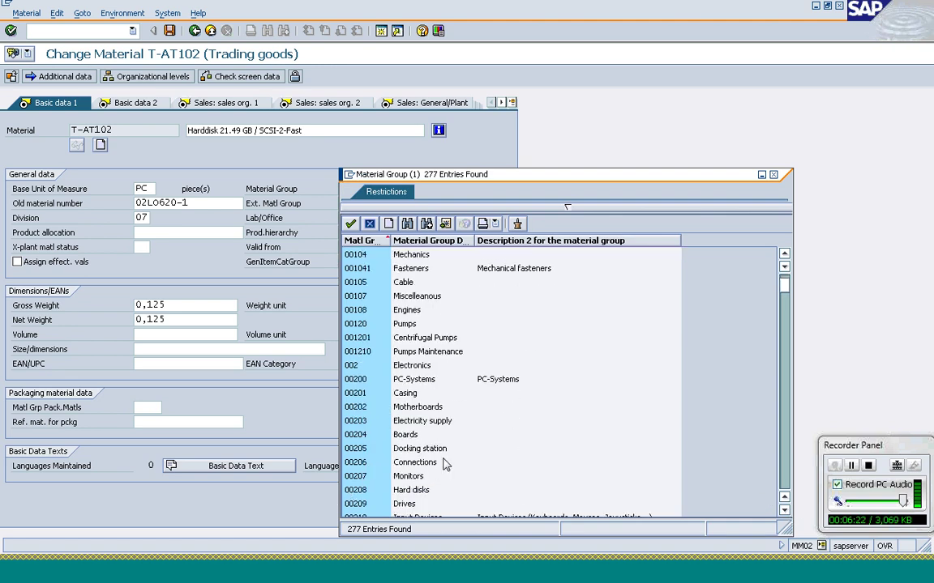
{"action": "left_click", "coordinate": [408, 491]}
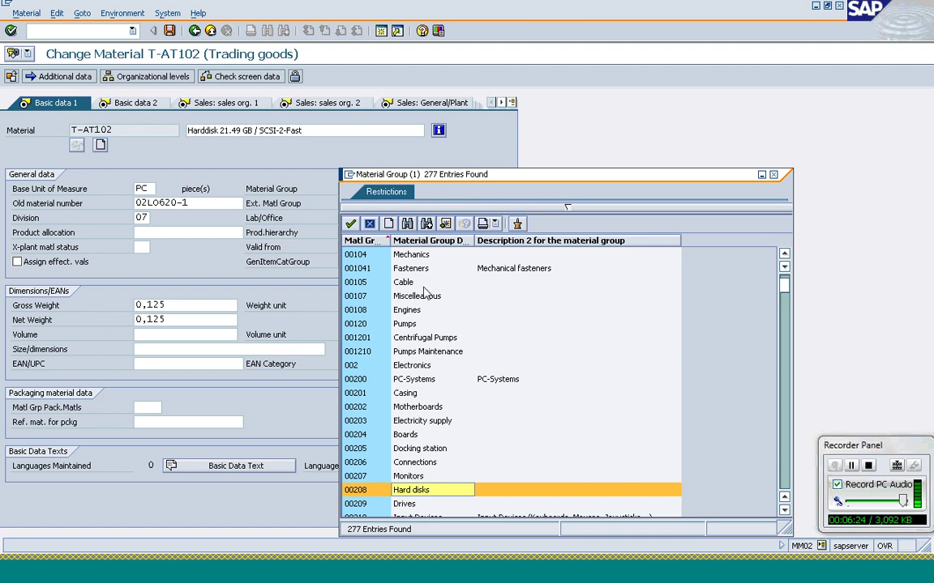
{"action": "left_click_drag", "start_coordinate": [502, 177], "coordinate": [617, 57]}
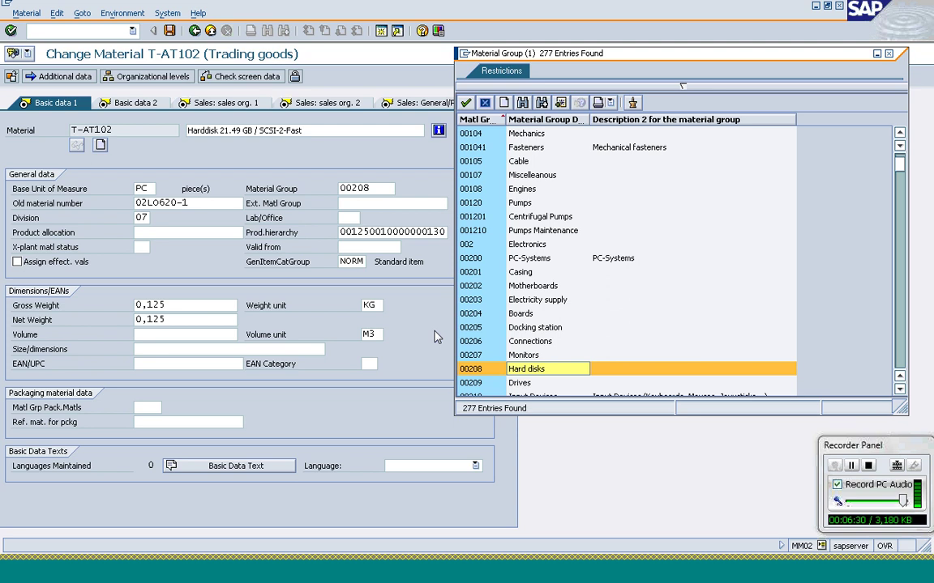
{"action": "left_click", "coordinate": [483, 103]}
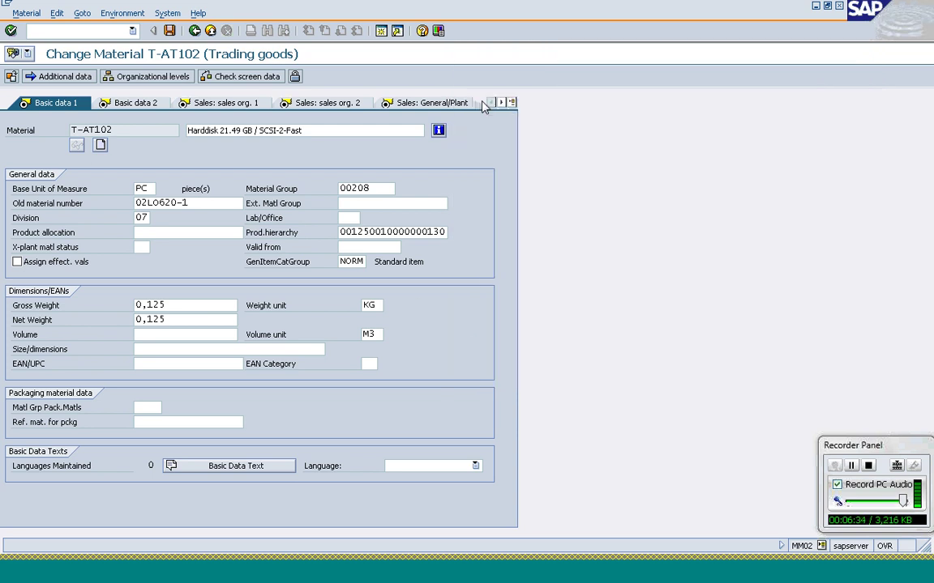
Step: Highlight the Old material number entry in the general data to examine it
{"action": "left_click", "coordinate": [191, 203]}
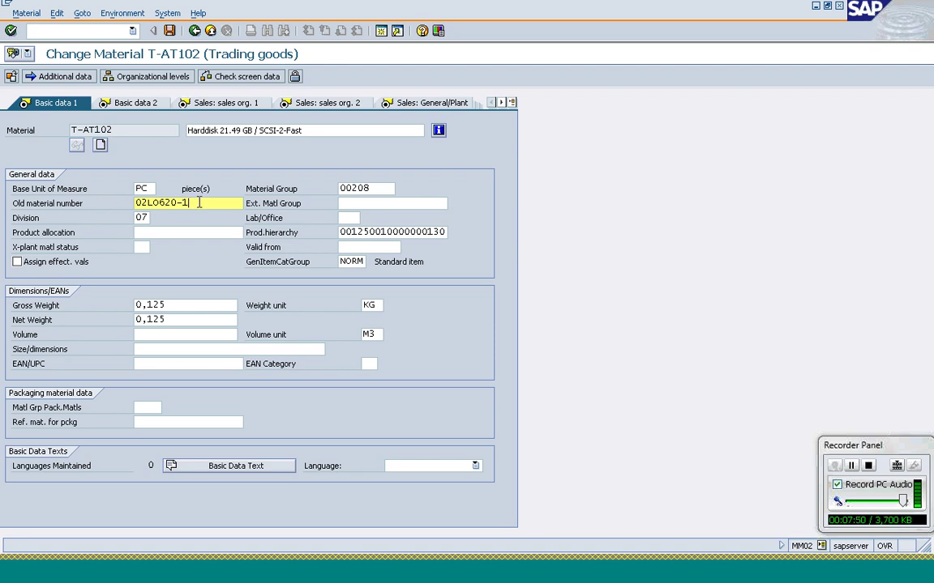
{"action": "left_click_drag", "start_coordinate": [198, 202], "coordinate": [137, 202]}
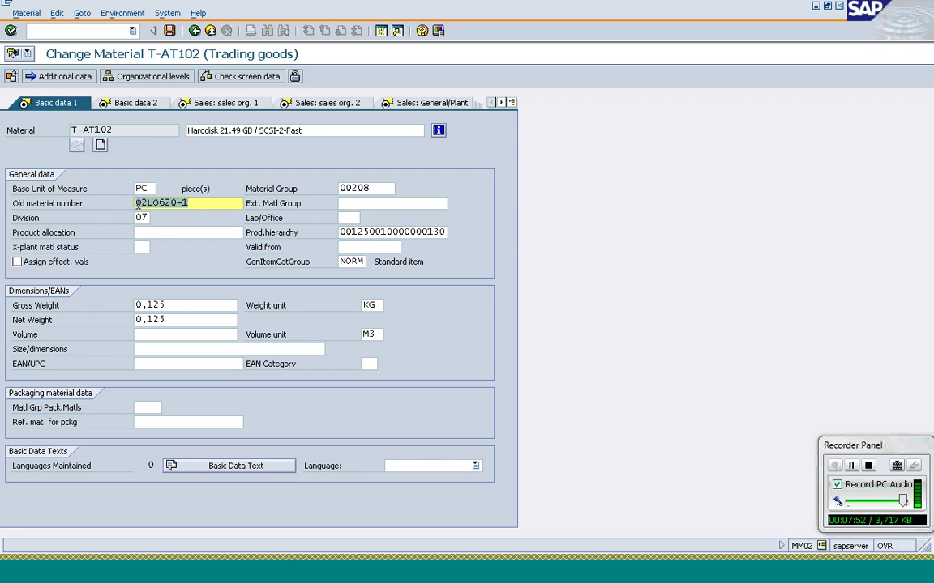
{"action": "left_click", "coordinate": [138, 202]}
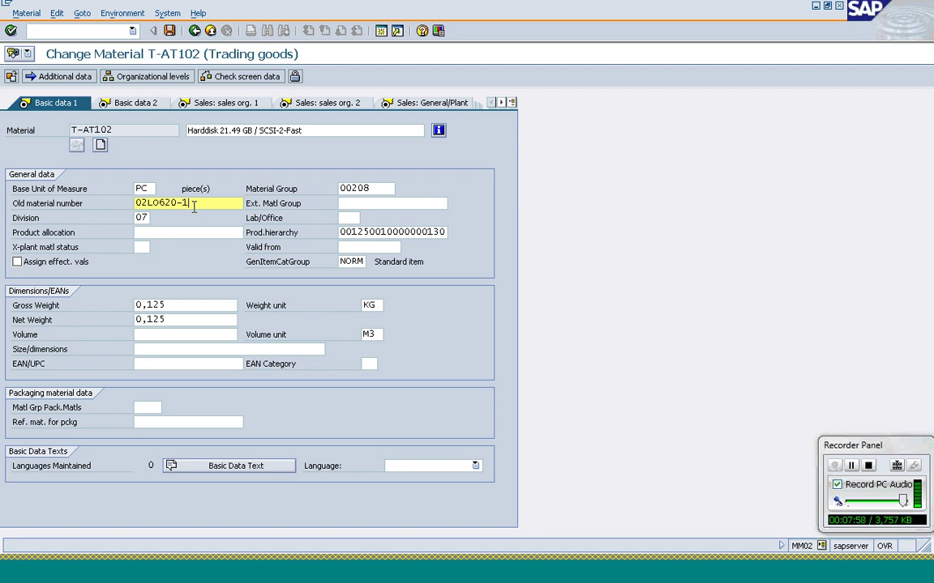
{"action": "key", "text": "End"}
Step: Look up High Tech (07) in the list of possible divisions, then close the list without changing the field
{"action": "left_click", "coordinate": [142, 218]}
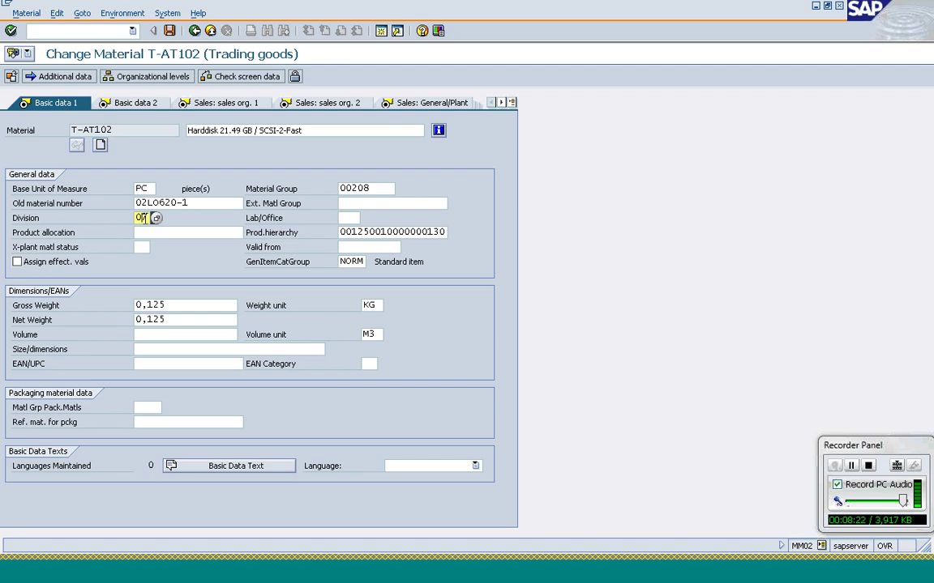
{"action": "left_click", "coordinate": [156, 218]}
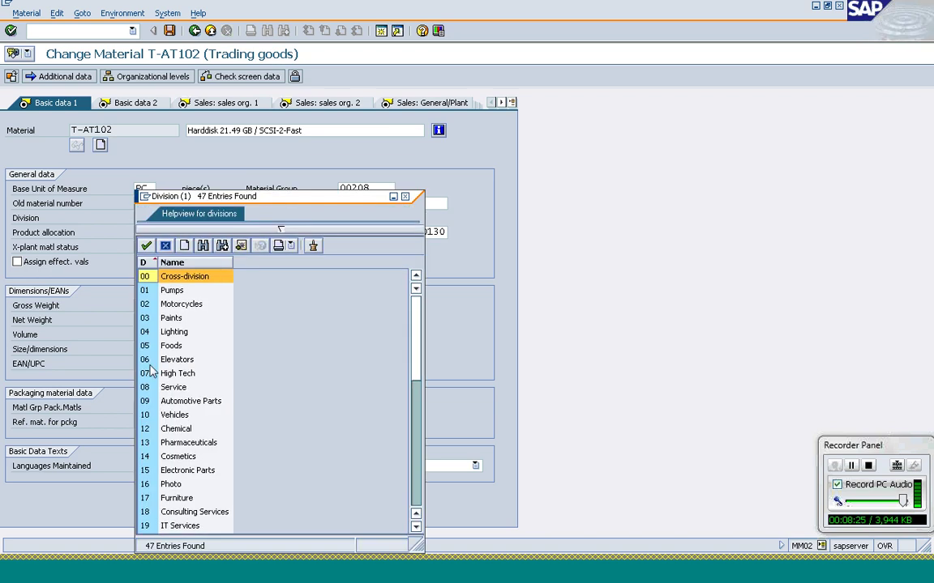
{"action": "left_click", "coordinate": [170, 374]}
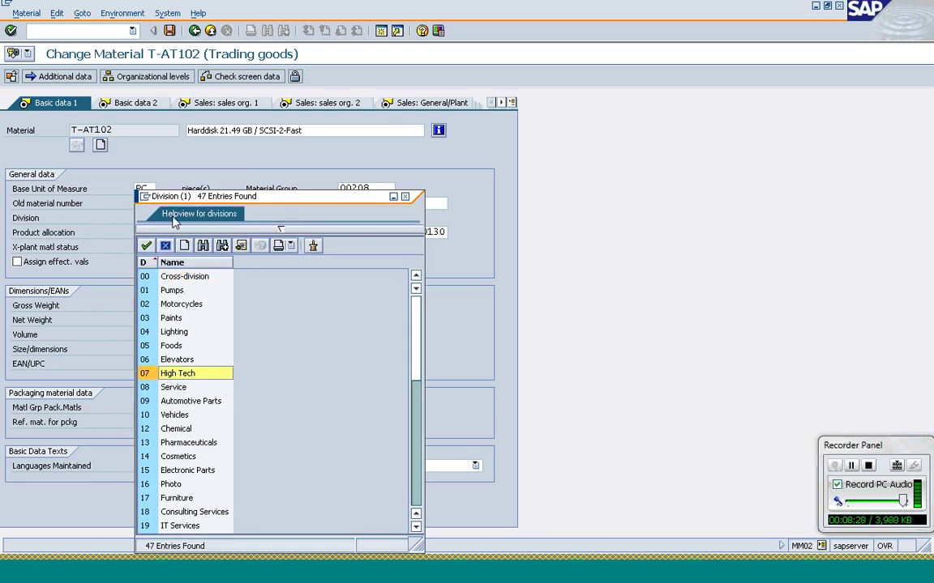
{"action": "left_click", "coordinate": [165, 246]}
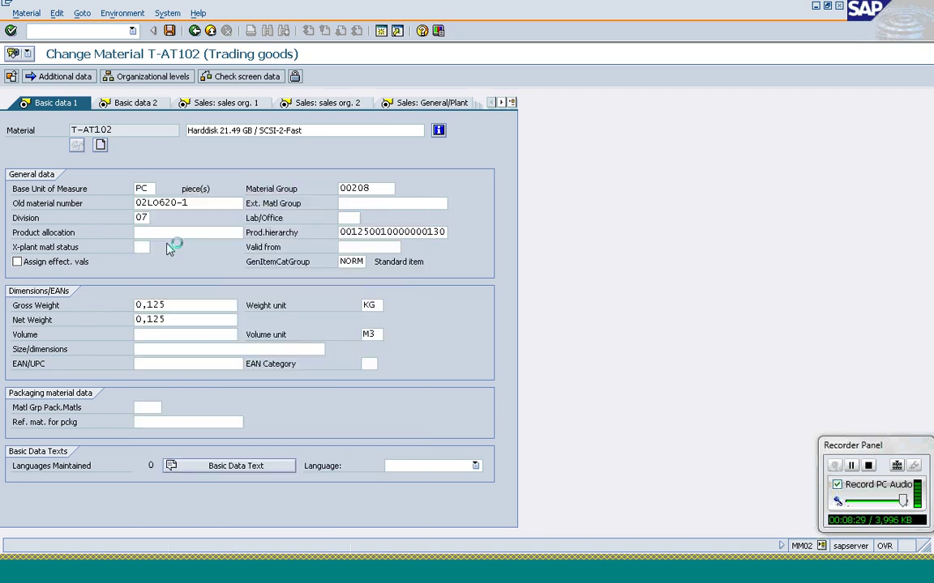
Step: Highlight the first and second five-digit segments of the product hierarchy number in the general data to examine its structure
{"action": "left_click", "coordinate": [361, 234]}
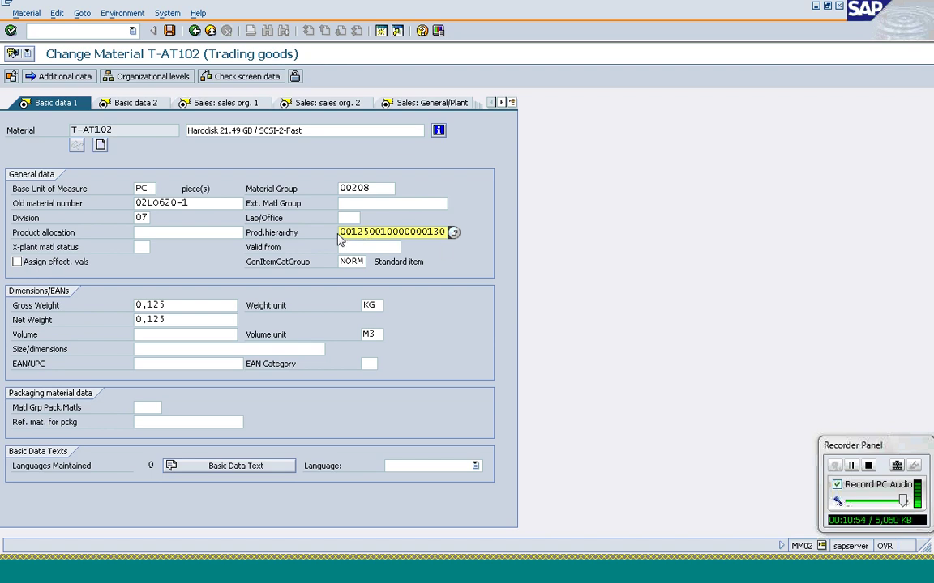
{"action": "left_click_drag", "start_coordinate": [340, 232], "coordinate": [371, 231]}
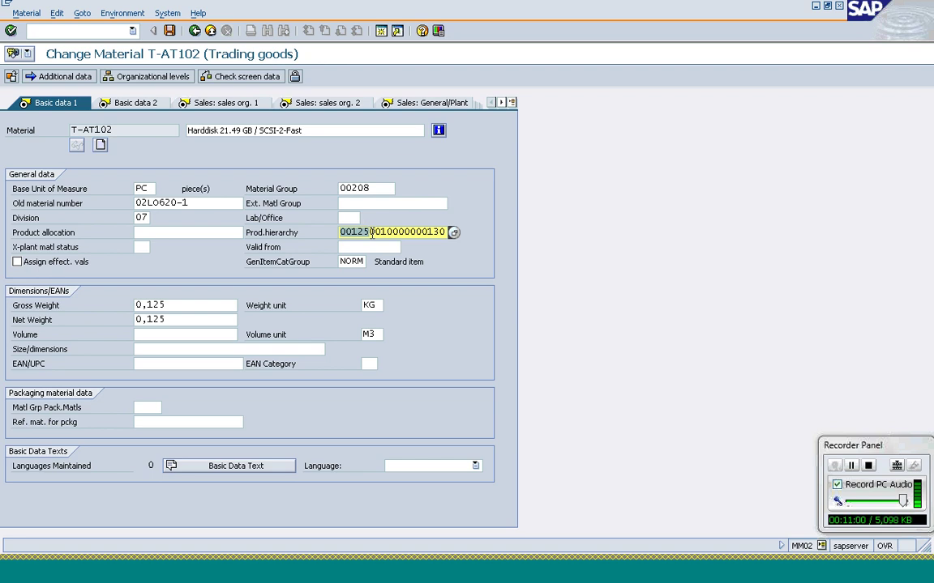
{"action": "left_click", "coordinate": [369, 233]}
{"action": "left_click_drag", "start_coordinate": [369, 232], "coordinate": [398, 232]}
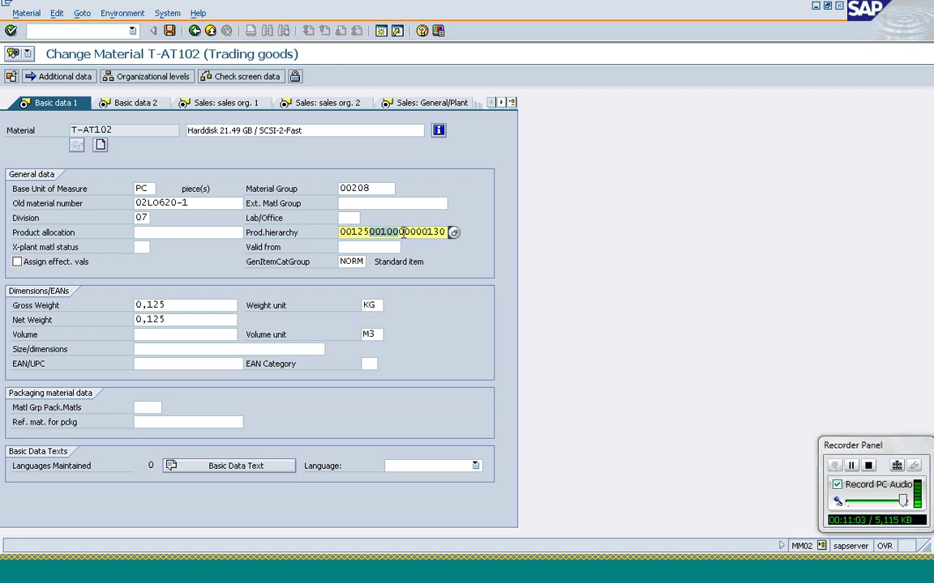
{"action": "left_click", "coordinate": [381, 233]}
Step: Browse the product hierarchy levels through Hardware (00125) and PC (00100) to the third-level entries, then cancel the selection
{"action": "left_click", "coordinate": [453, 233]}
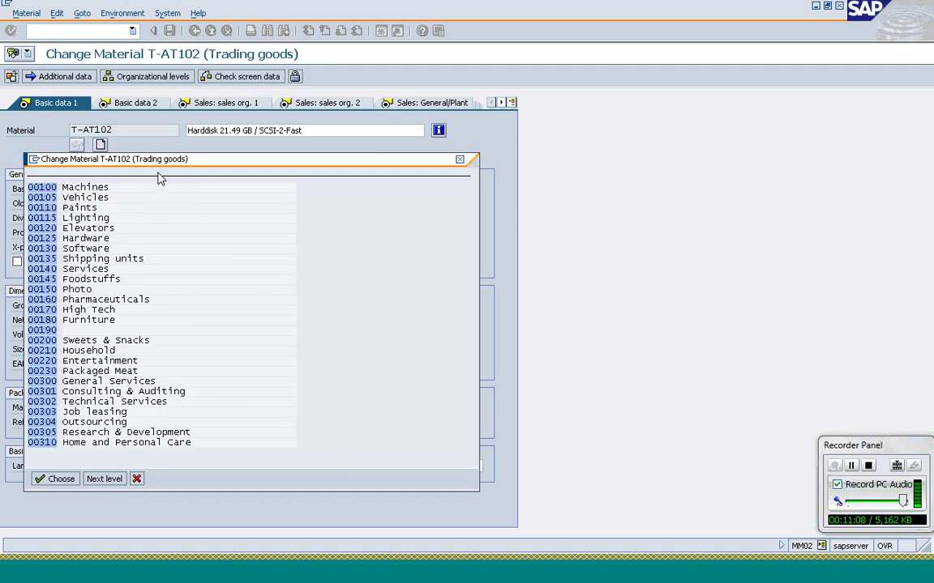
{"action": "left_click_drag", "start_coordinate": [176, 163], "coordinate": [662, 63]}
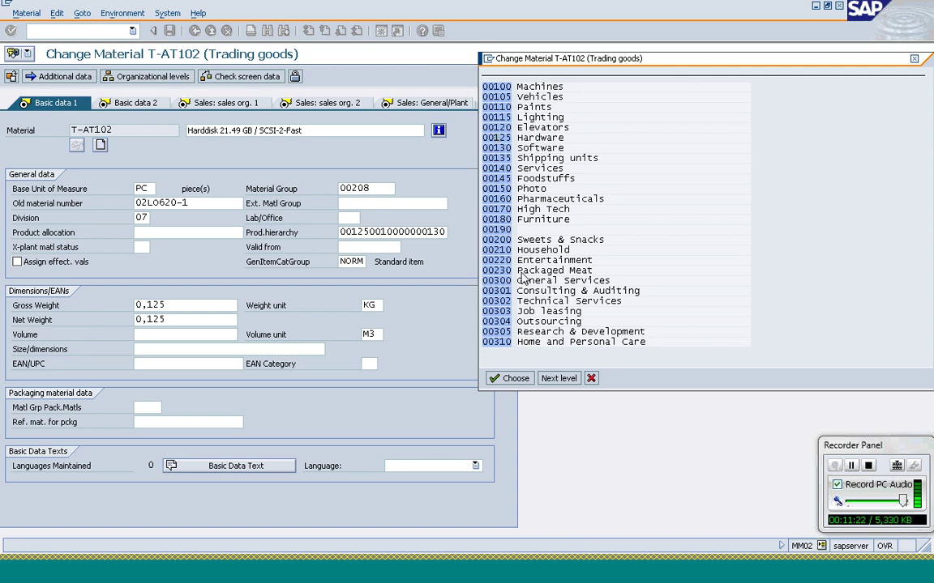
{"action": "left_click", "coordinate": [558, 379]}
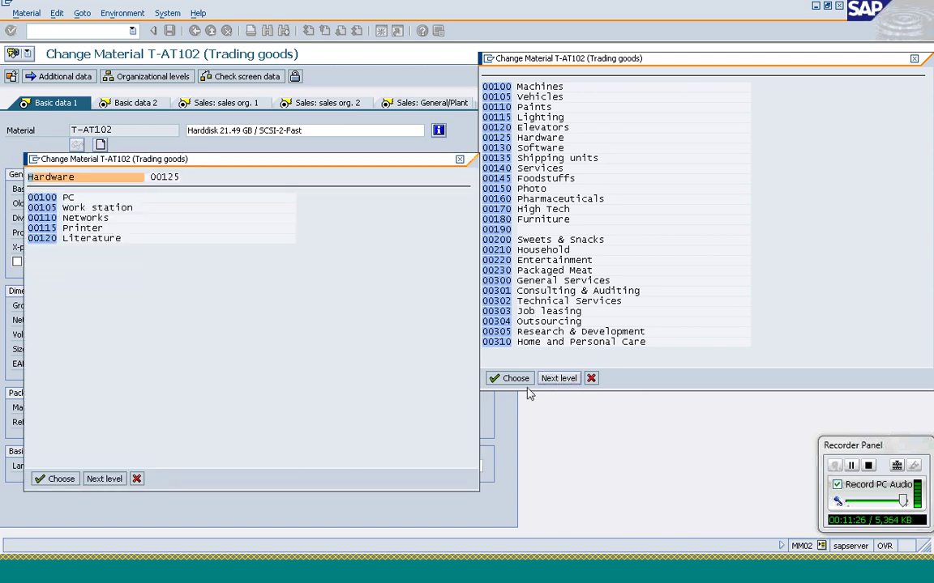
{"action": "left_click_drag", "start_coordinate": [186, 157], "coordinate": [714, 98]}
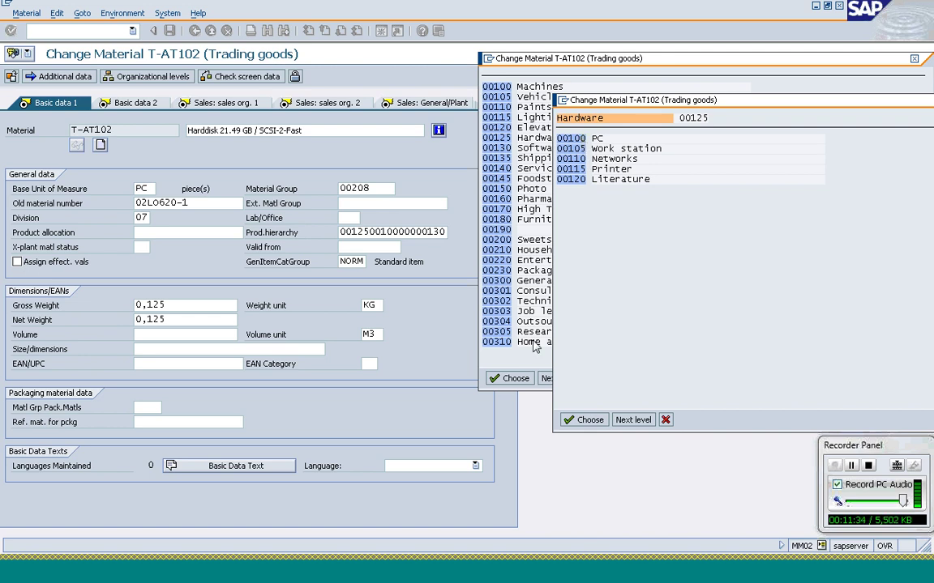
{"action": "left_click", "coordinate": [633, 420]}
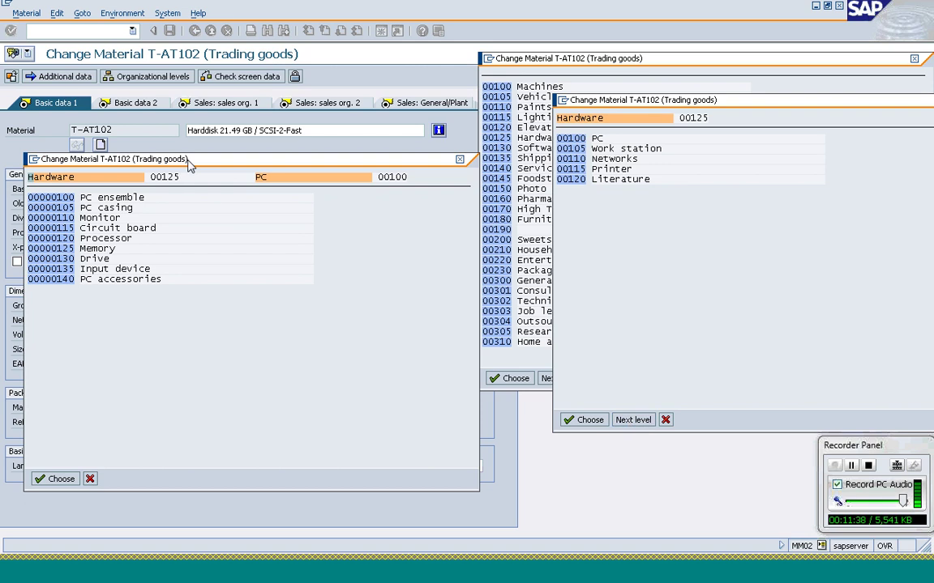
{"action": "left_click_drag", "start_coordinate": [190, 165], "coordinate": [680, 281]}
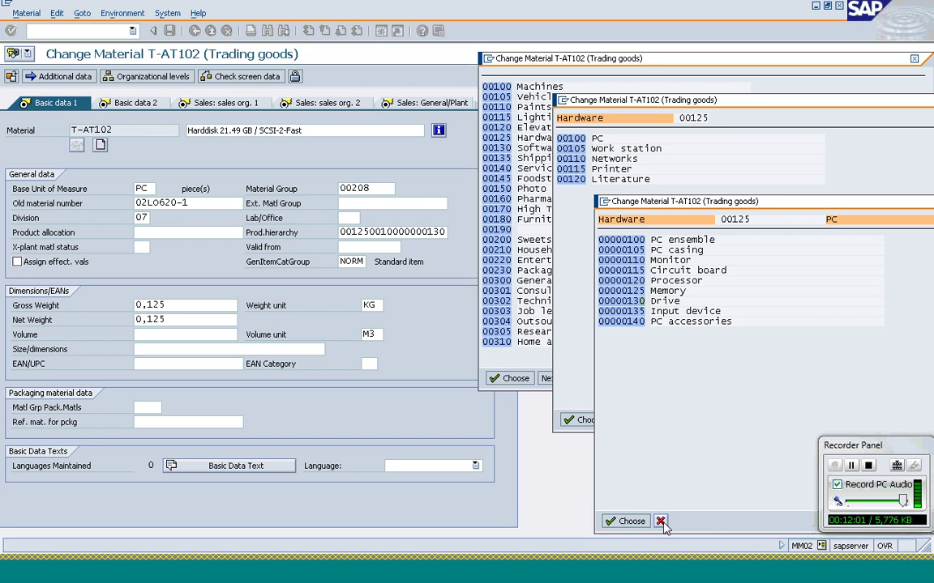
{"action": "left_click", "coordinate": [660, 521]}
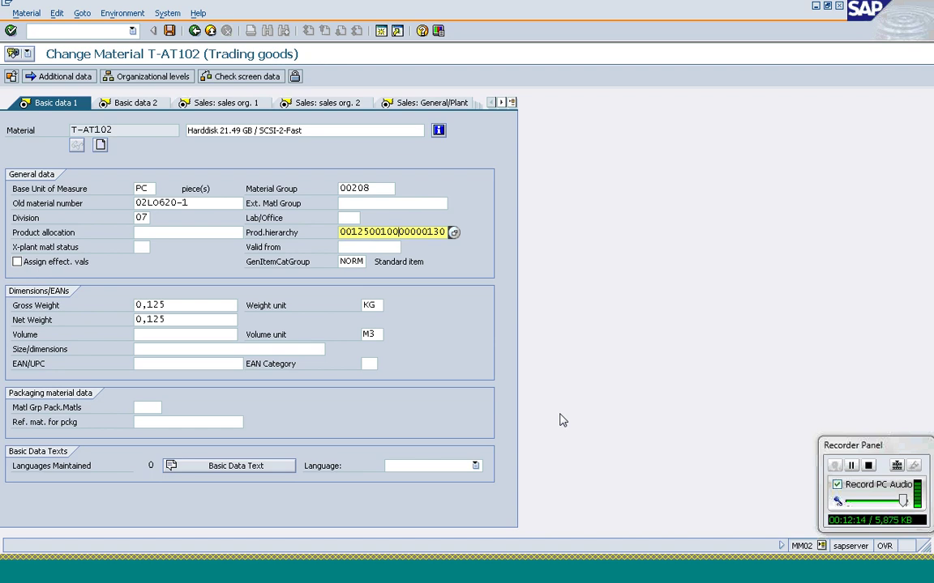
Step: Examine the Gross Weight, Net Weight, Weight unit and Volume fields in the material's dimensions data
{"action": "left_click", "coordinate": [173, 308]}
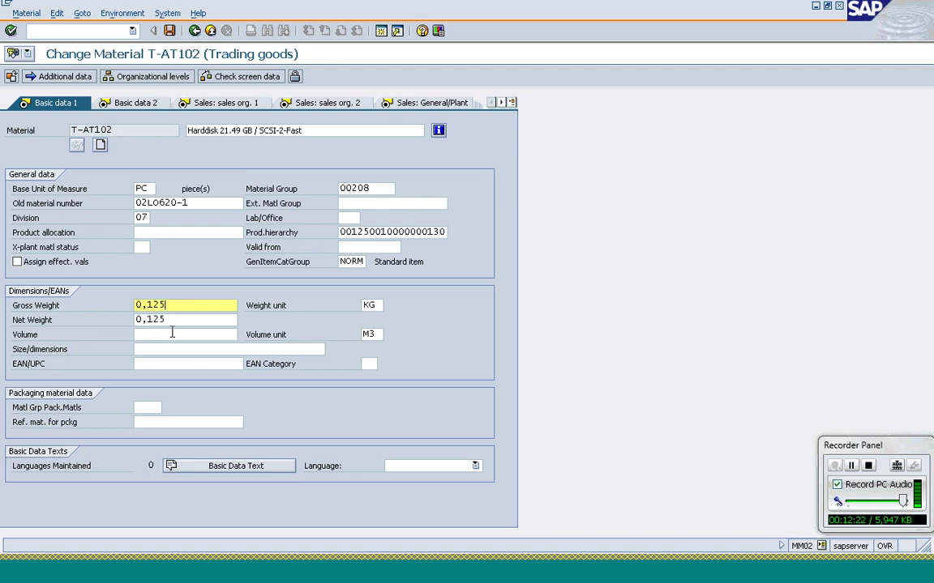
{"action": "left_click", "coordinate": [171, 331]}
{"action": "left_click", "coordinate": [168, 319]}
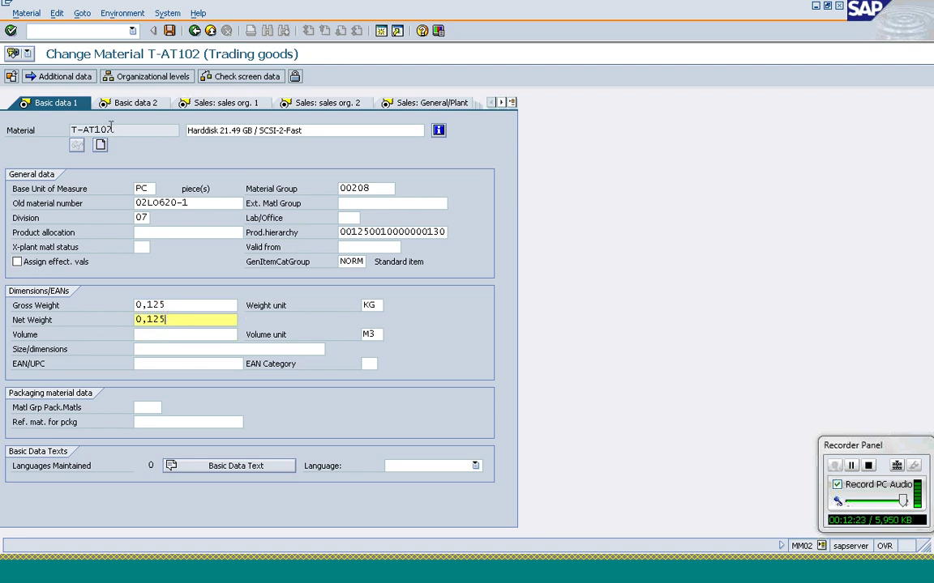
{"action": "left_click", "coordinate": [377, 306]}
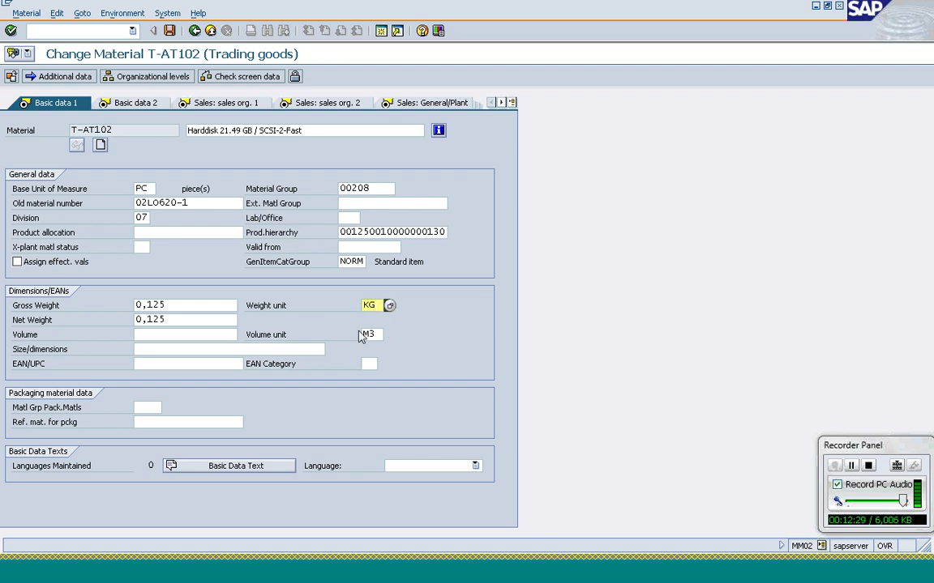
{"action": "left_click", "coordinate": [199, 335]}
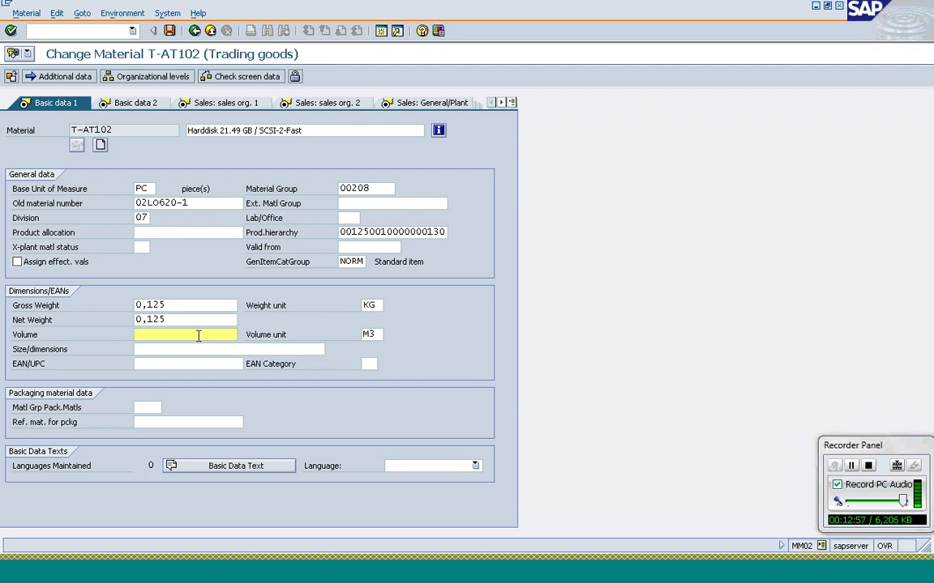
Step: Review the industry standard description, DG indicator profile and design drawing document fields in Basic data 2, then return to Basic data 1
{"action": "left_click", "coordinate": [133, 104]}
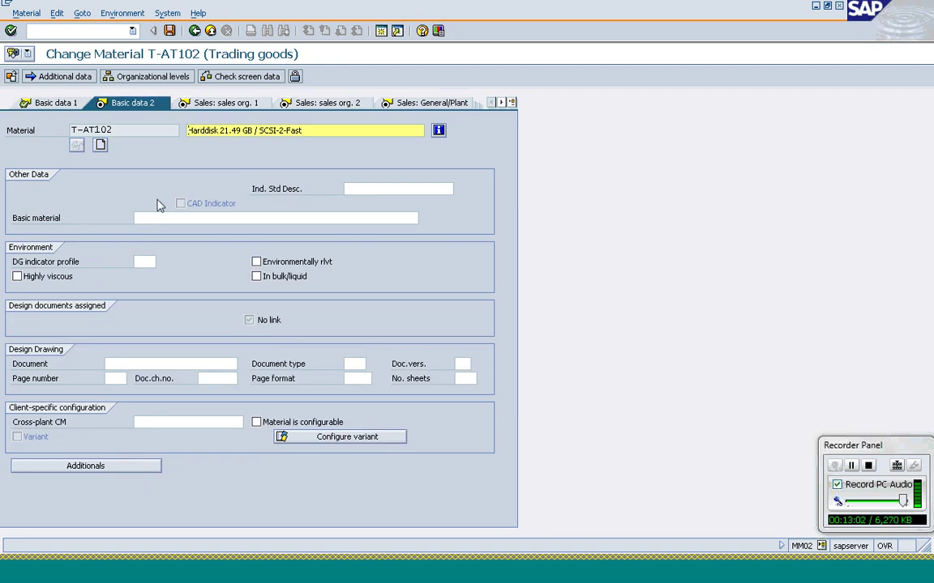
{"action": "left_click", "coordinate": [395, 190]}
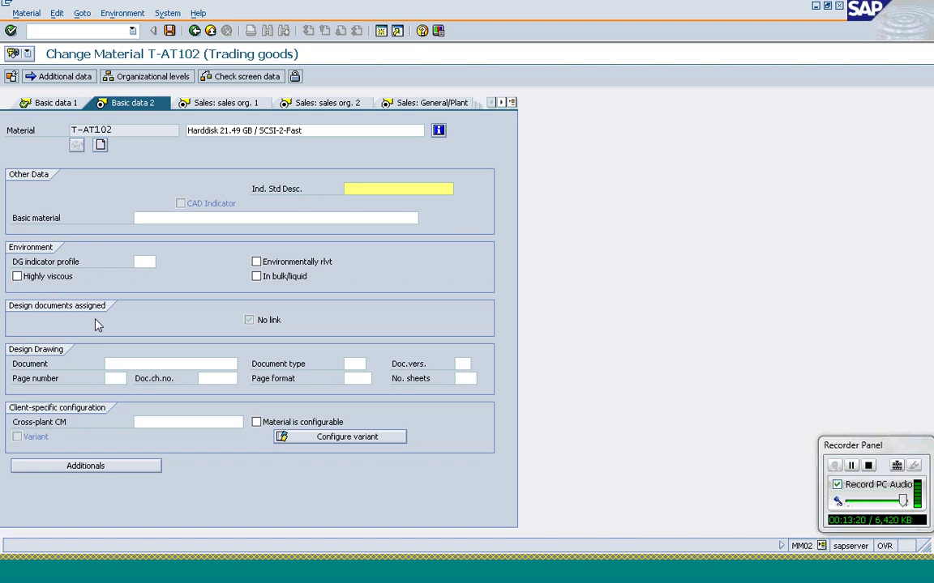
{"action": "left_click", "coordinate": [134, 261]}
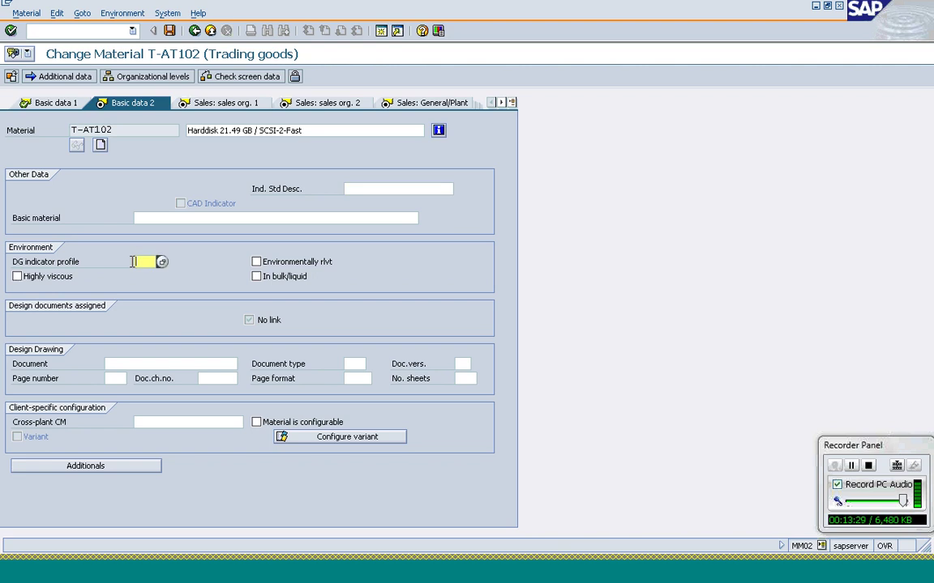
{"action": "left_click", "coordinate": [143, 365]}
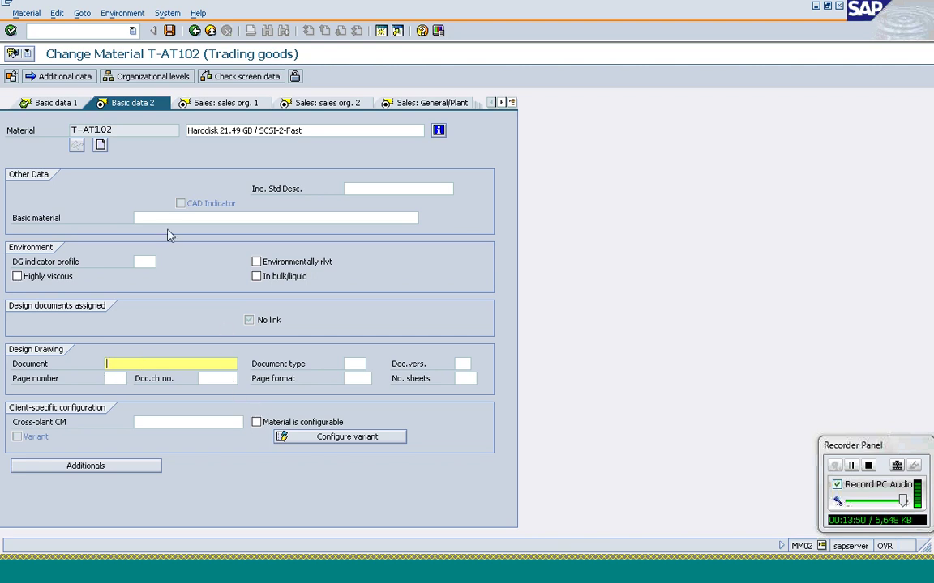
{"action": "left_click", "coordinate": [51, 104]}
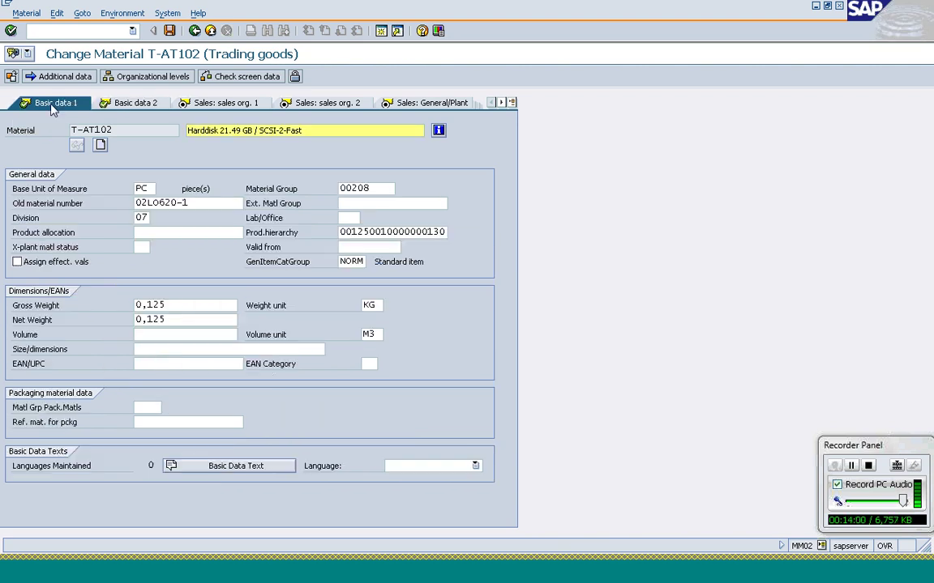